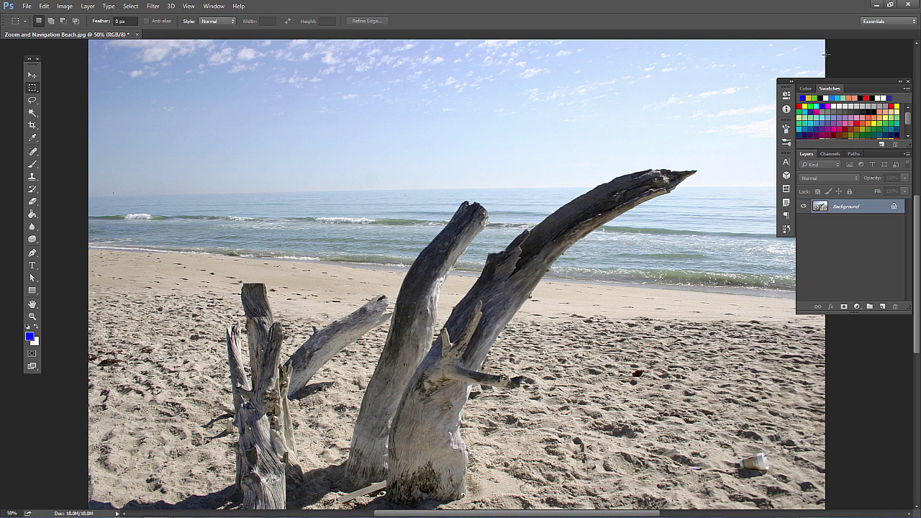
pyautogui.click(27, 5)
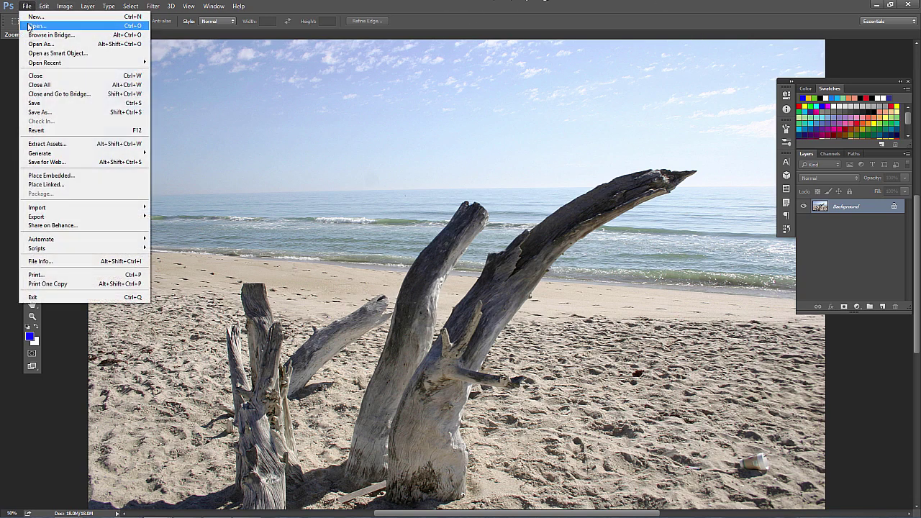
pyautogui.click(27, 6)
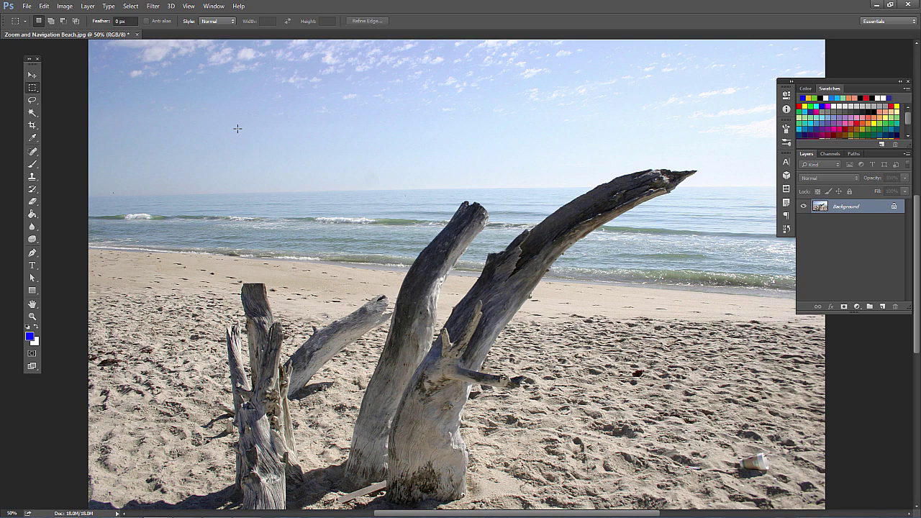
pyautogui.click(213, 7)
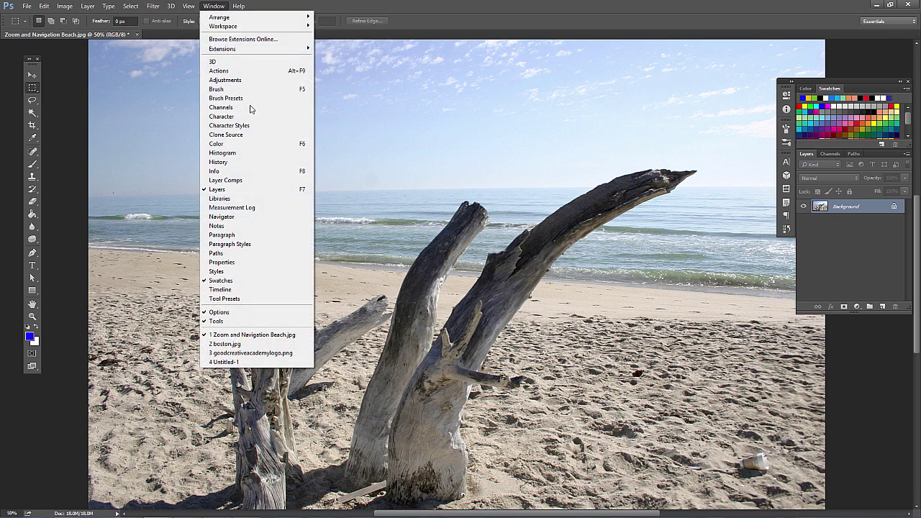
pyautogui.click(344, 309)
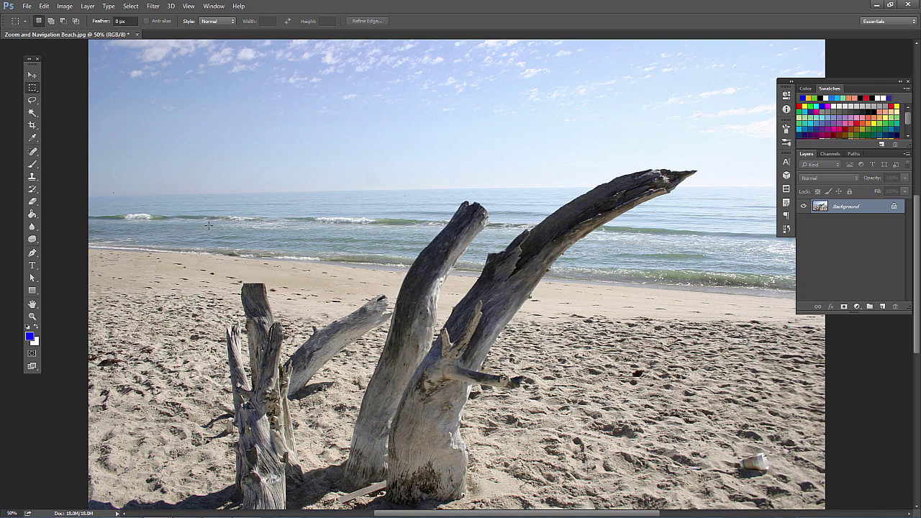
pyautogui.click(43, 6)
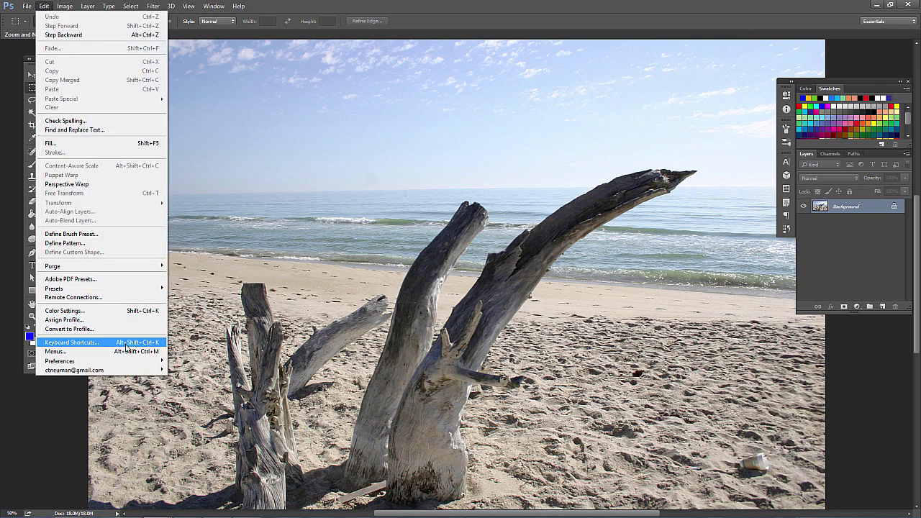
pyautogui.moveTo(116, 367)
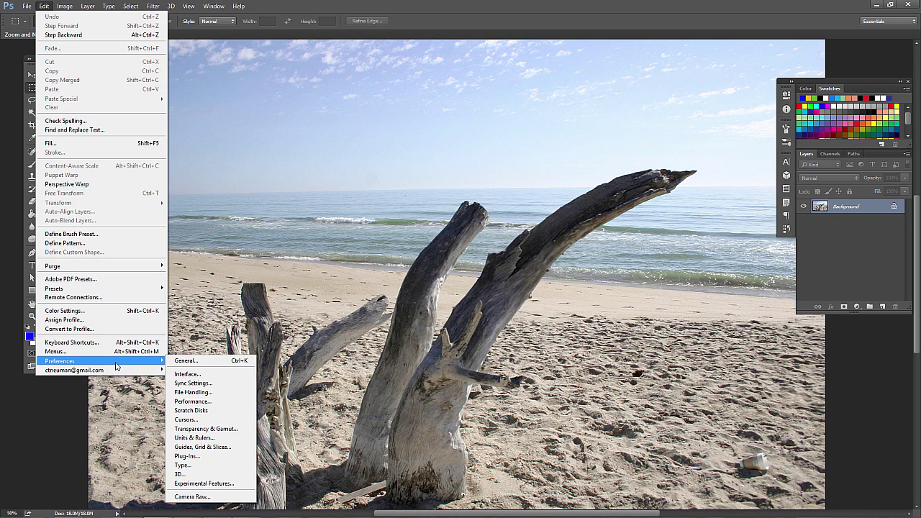
pyautogui.click(346, 295)
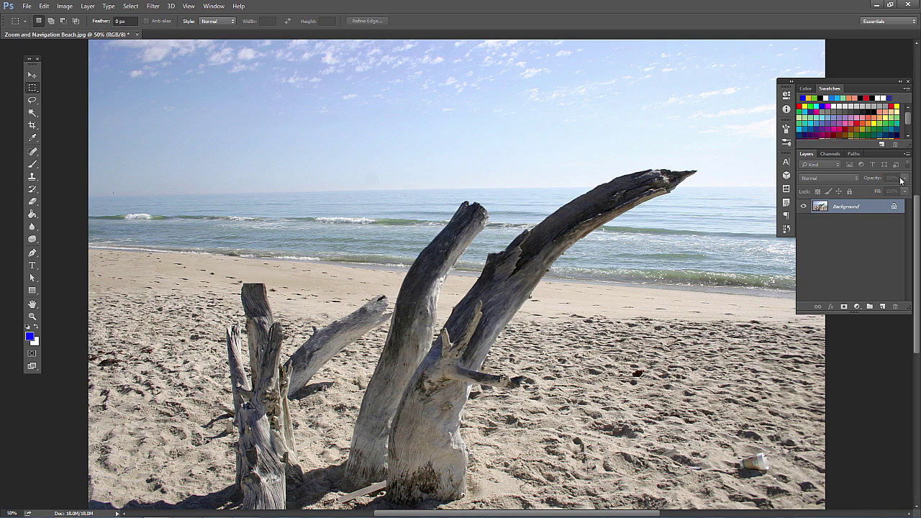
# Show the Brush Presets panel and the Brush panel from the icon dock, and collapse them again.
pyautogui.click(787, 143)
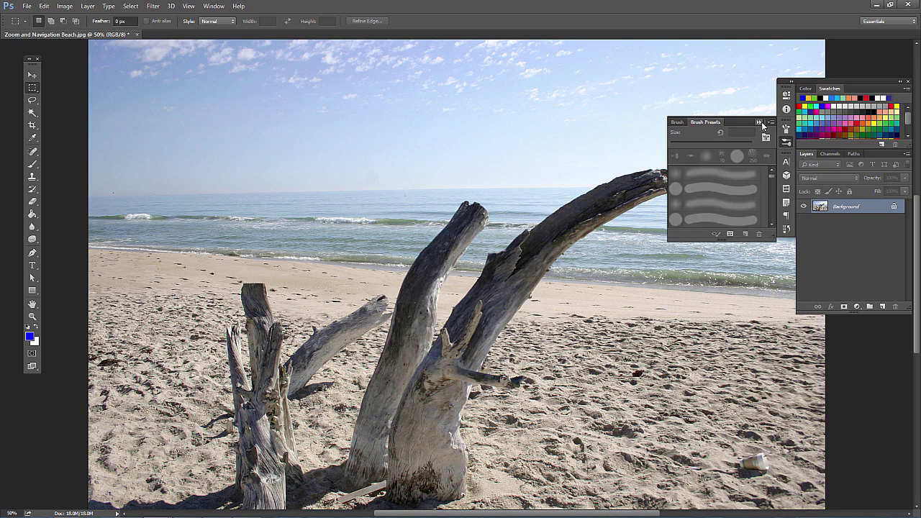
pyautogui.click(678, 121)
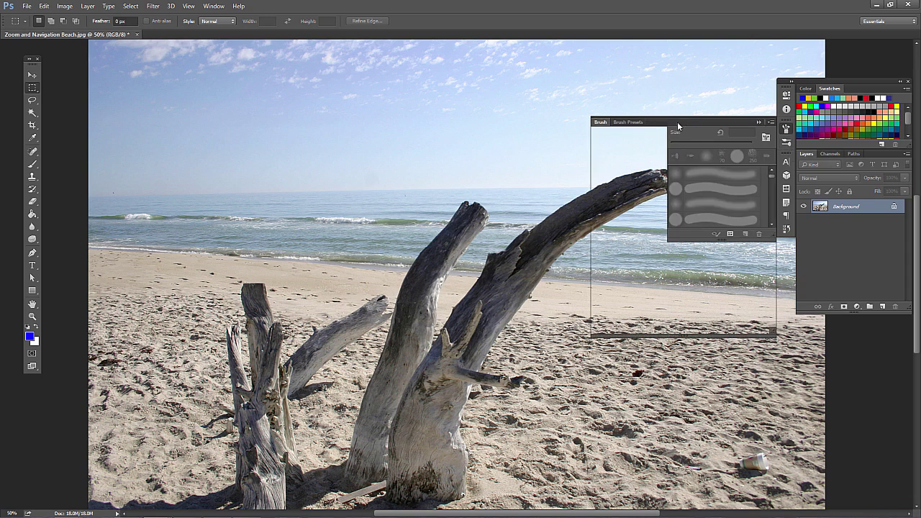
pyautogui.click(759, 121)
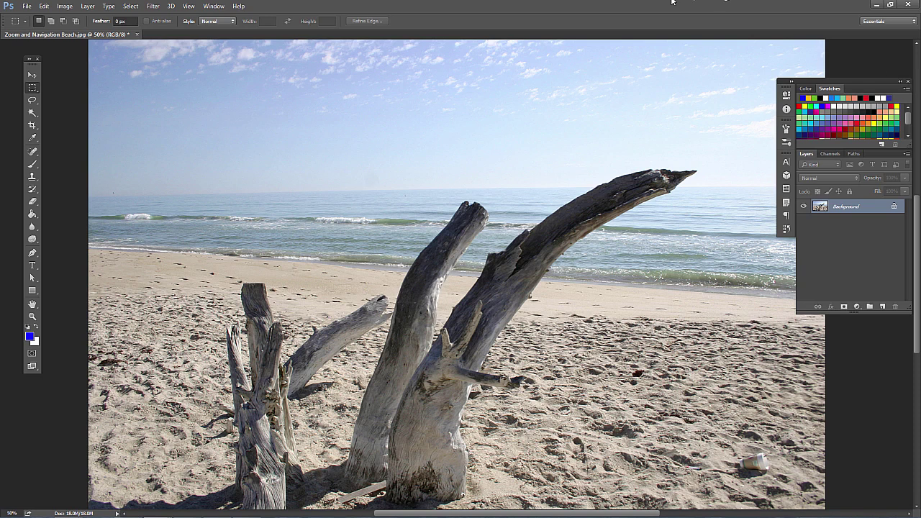
# Reposition the floating dock holding the Swatches and Layers panels, and move the floating toolbox as well.
pyautogui.click(216, 7)
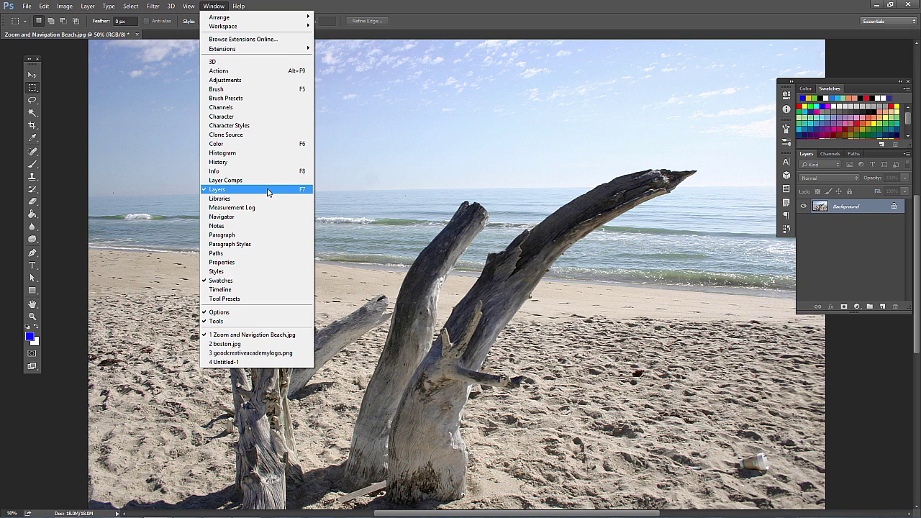
pyautogui.click(853, 82)
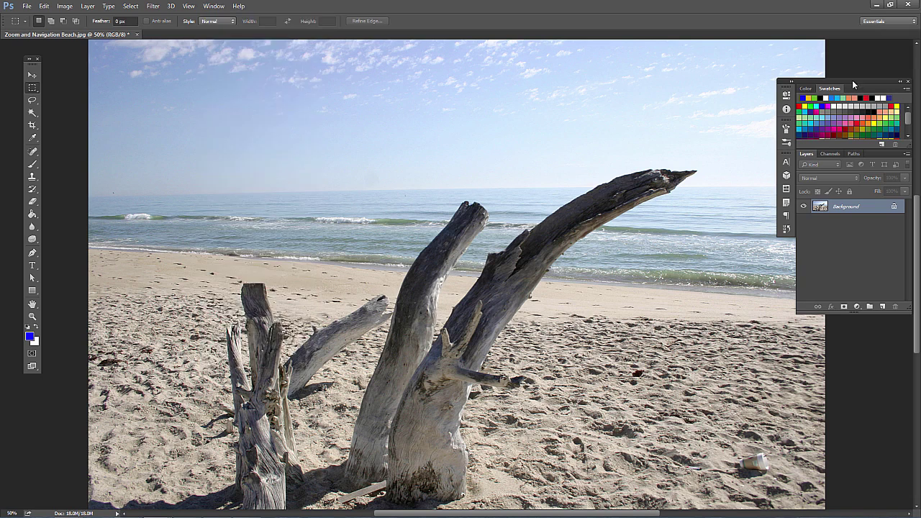
pyautogui.moveTo(852, 80); pyautogui.dragTo(759, 111)
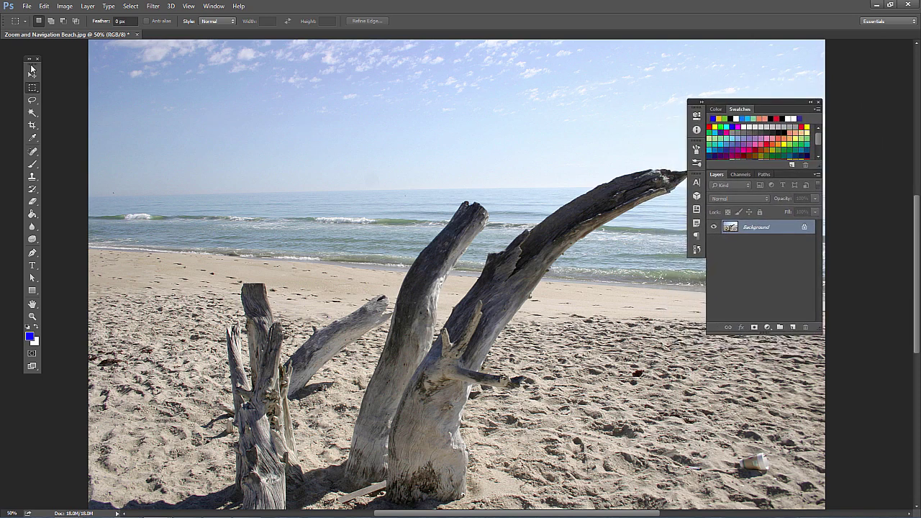
pyautogui.moveTo(31, 69); pyautogui.dragTo(48, 118)
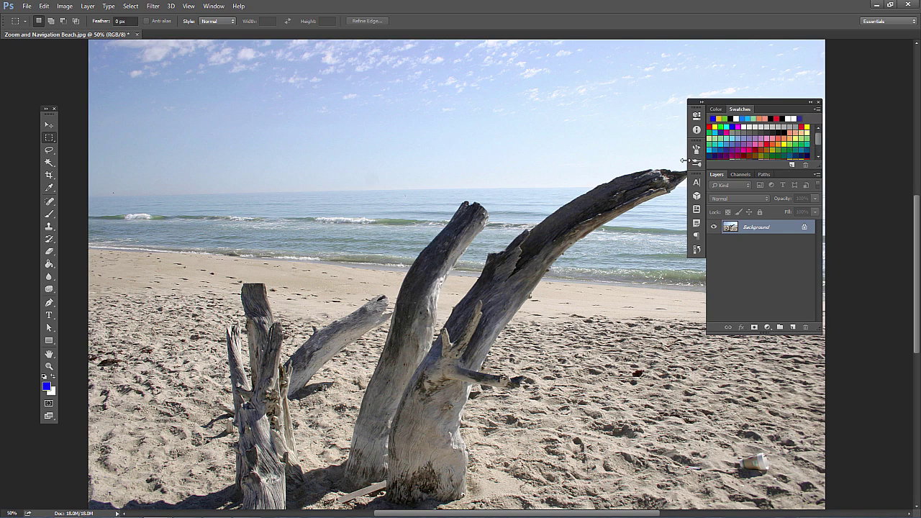
# Detach the 3D panel from the icon dock and dock it back among the collapsed panels.
pyautogui.moveTo(684, 160)
pyautogui.mouseDown()
pyautogui.moveTo(609, 153)
pyautogui.moveTo(662, 140)
pyautogui.moveTo(700, 153)
pyautogui.moveTo(698, 196)
pyautogui.moveTo(696, 171)
pyautogui.moveTo(695, 181)
pyautogui.moveTo(652, 195)
pyautogui.moveTo(554, 205)
pyautogui.mouseUp()
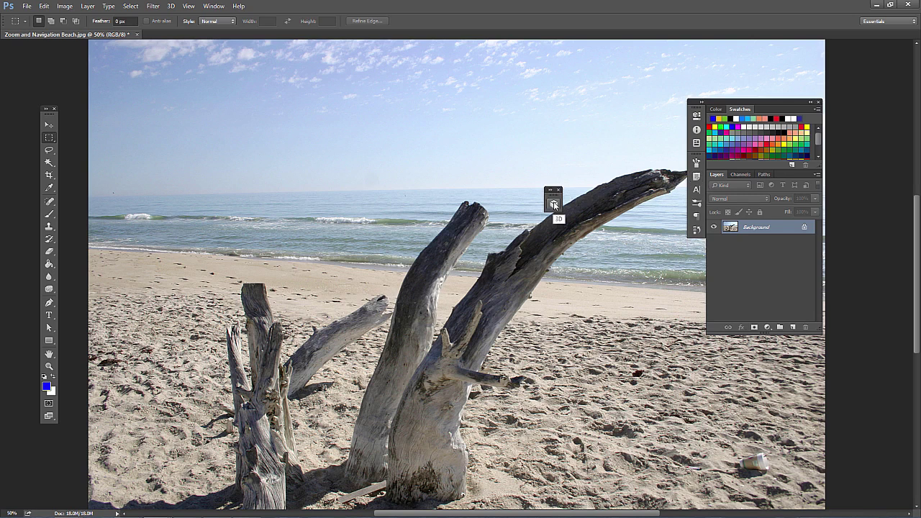
pyautogui.moveTo(555, 206); pyautogui.dragTo(698, 206)
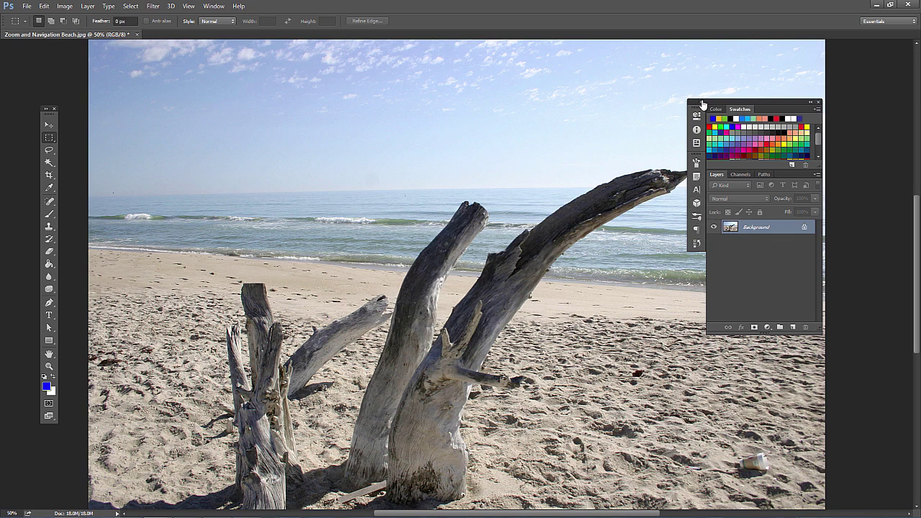
# Expand the collapsed icon panels to view Properties and History, and collapse them back to icons.
pyautogui.click(702, 103)
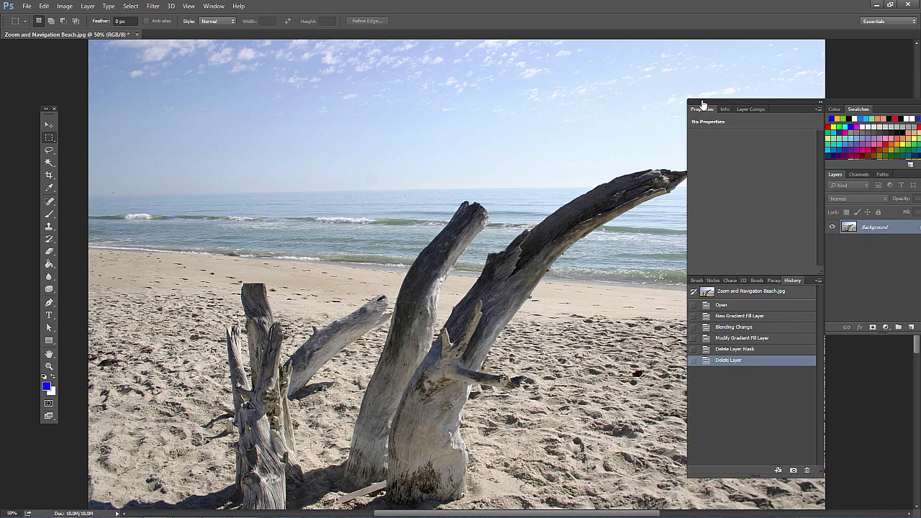
pyautogui.click(820, 104)
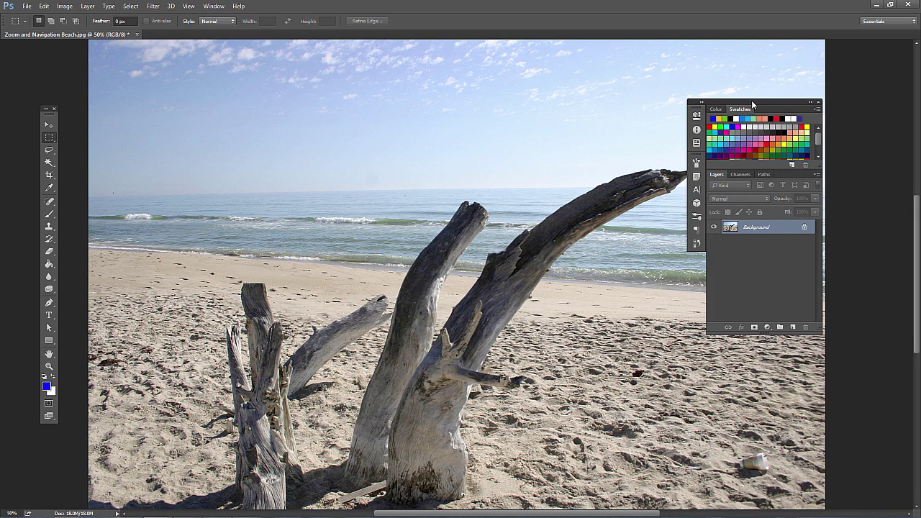
pyautogui.doubleClick(753, 104)
pyautogui.doubleClick(751, 103)
pyautogui.doubleClick(736, 103)
pyautogui.doubleClick(725, 107)
# Turn on Auto-Collapse Iconic Panels for the icon dock and open the 3D panel to try it.
pyautogui.rightClick(695, 164)
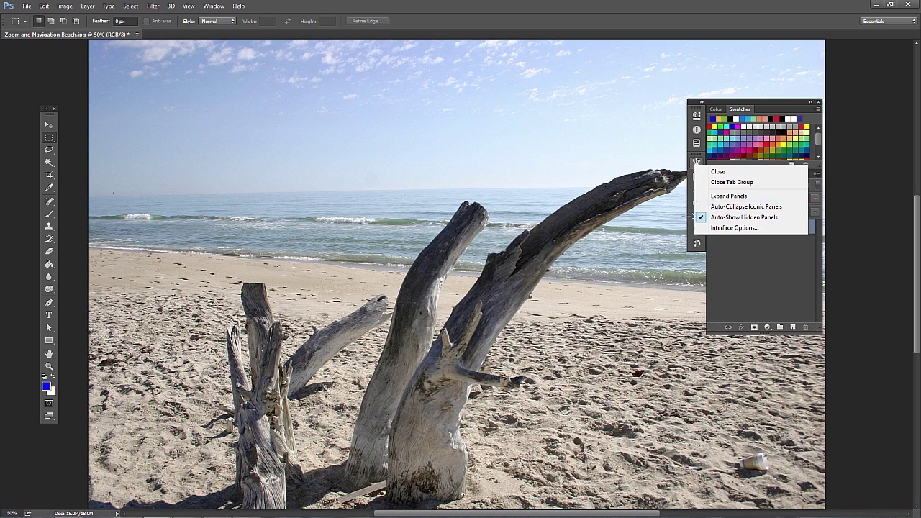
pyautogui.click(696, 204)
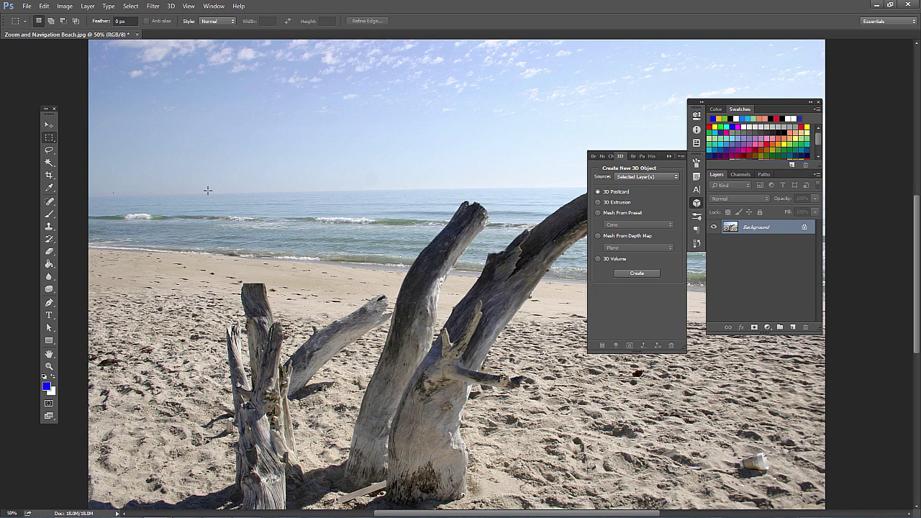
pyautogui.rightClick(697, 178)
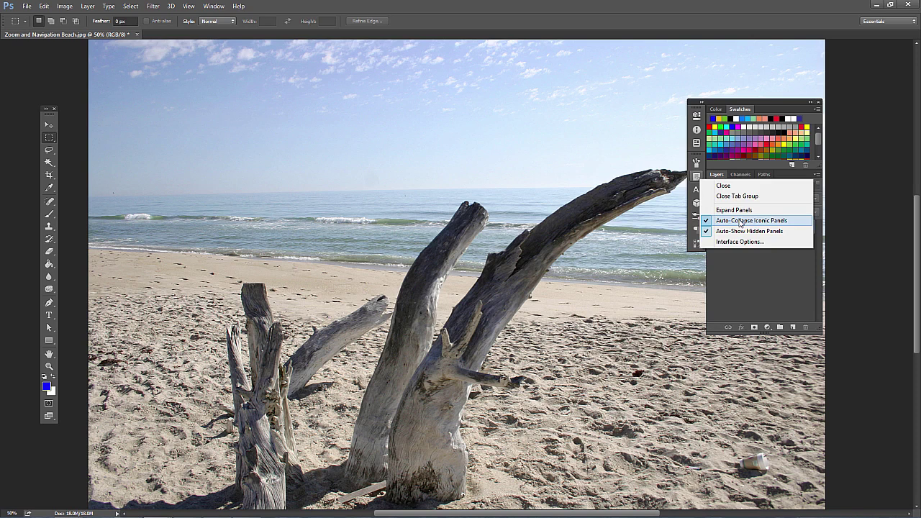
# Test the auto-collapse by opening the Notes, Layer Comps, Properties and 3D panels in turn, returning to the image after each.
pyautogui.click(696, 178)
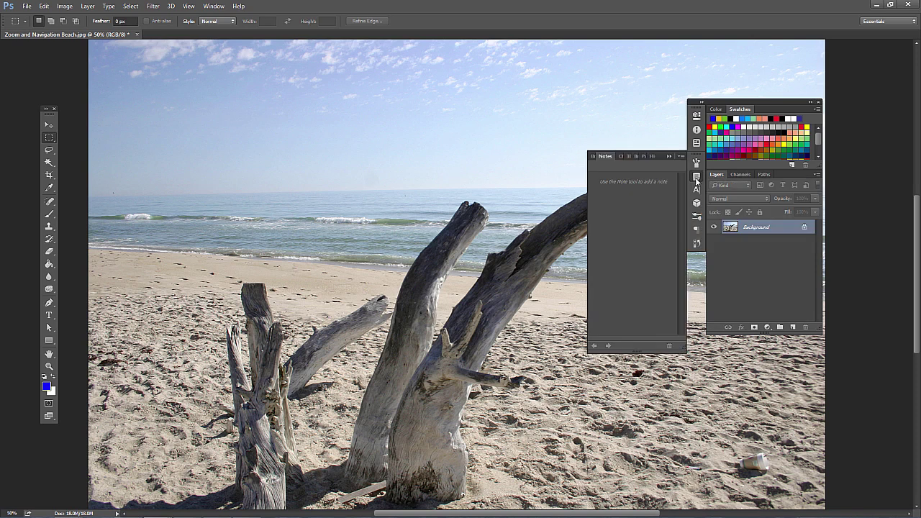
pyautogui.click(449, 176)
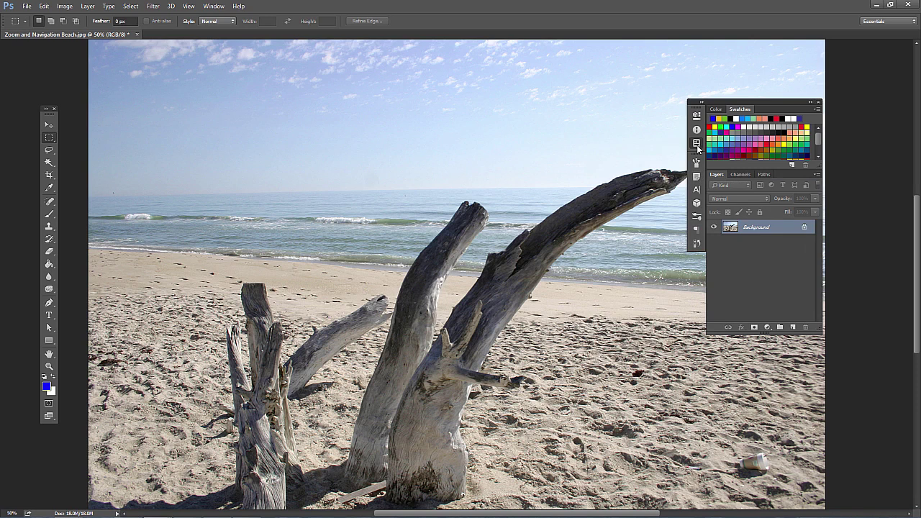
pyautogui.click(697, 143)
pyautogui.click(408, 133)
pyautogui.click(696, 120)
pyautogui.click(370, 135)
pyautogui.click(697, 203)
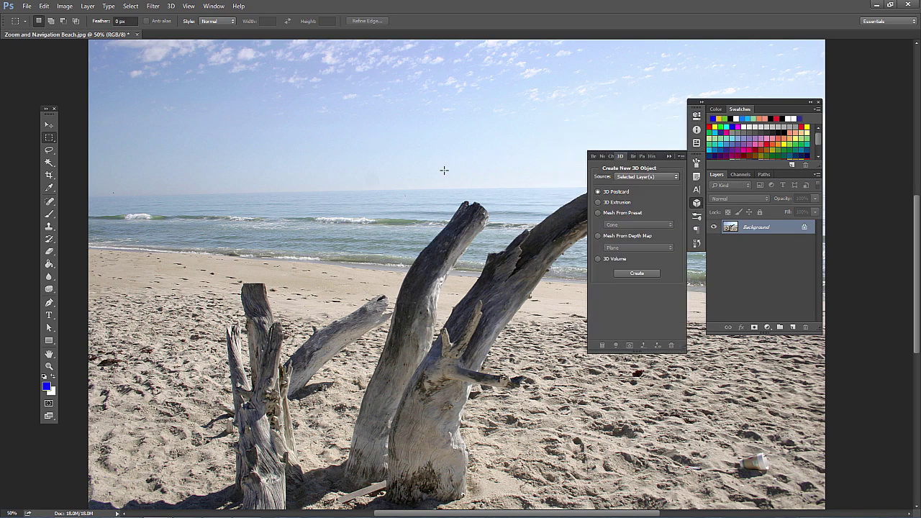
pyautogui.click(444, 171)
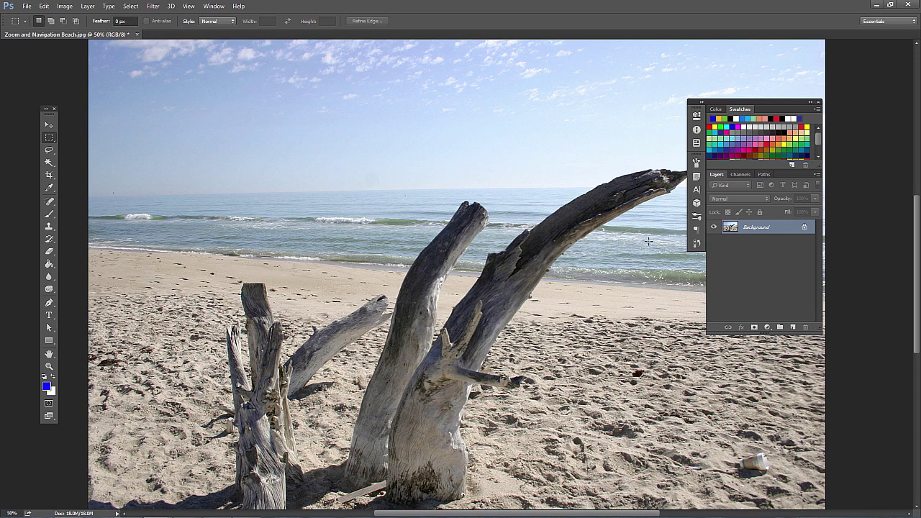
# Open Interface Options from the icon dock, check the Auto-Collapse Iconic Panels setting, and cancel the dialog.
pyautogui.rightClick(701, 191)
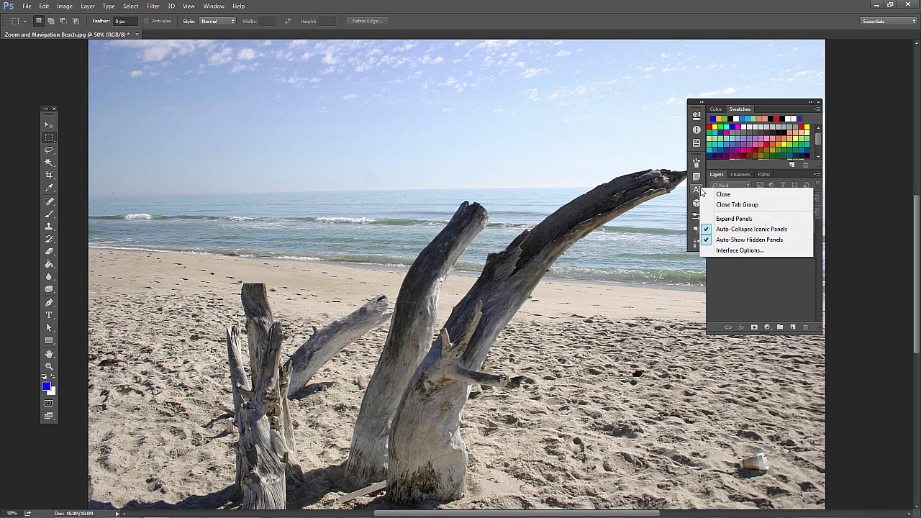
pyautogui.click(734, 251)
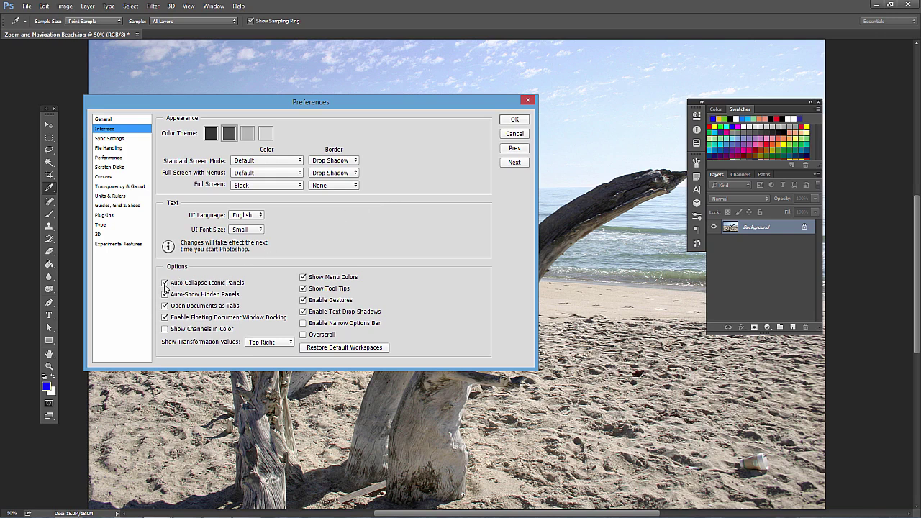
pyautogui.click(515, 134)
pyautogui.press('m')
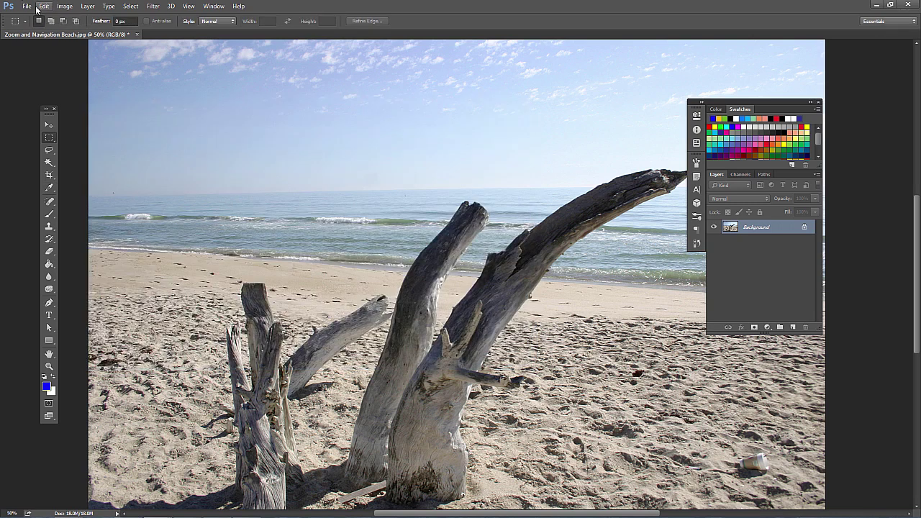
# Open the Interface preferences from the application's main commands and examine the Show Tool Tips option.
pyautogui.click(37, 7)
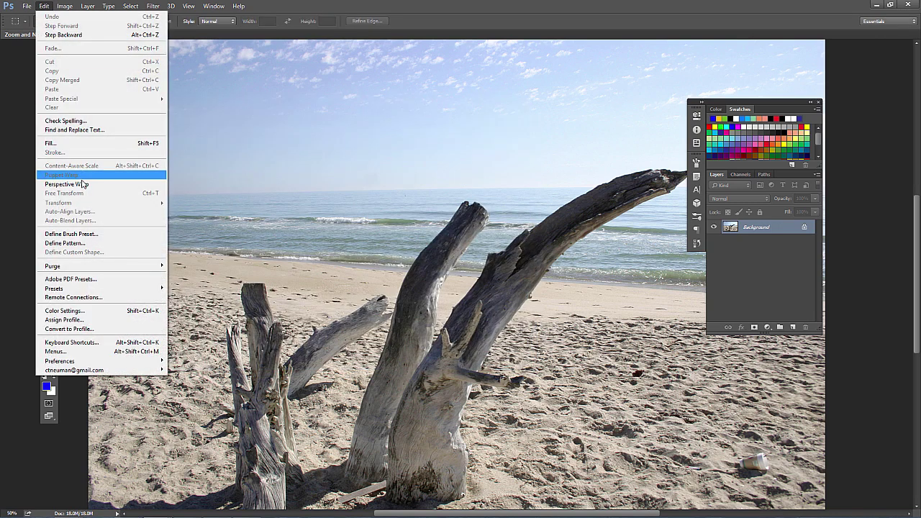
pyautogui.moveTo(108, 361)
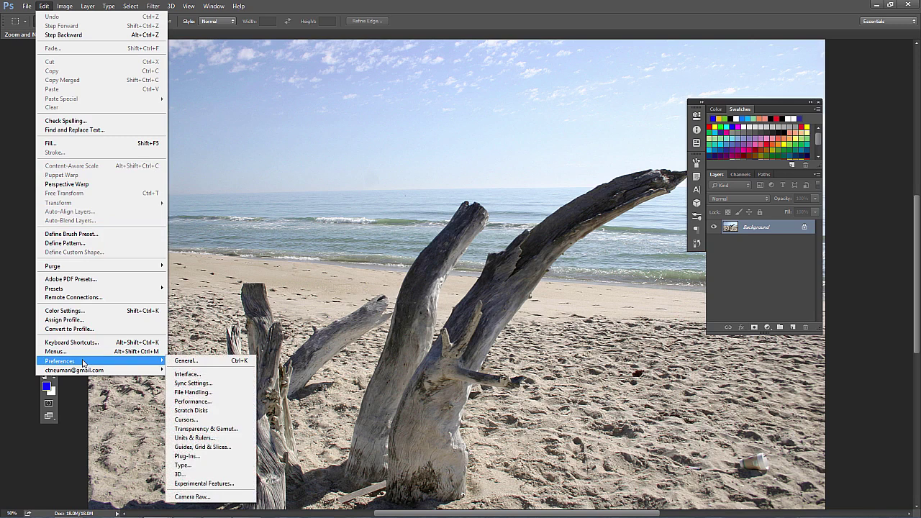
pyautogui.click(197, 367)
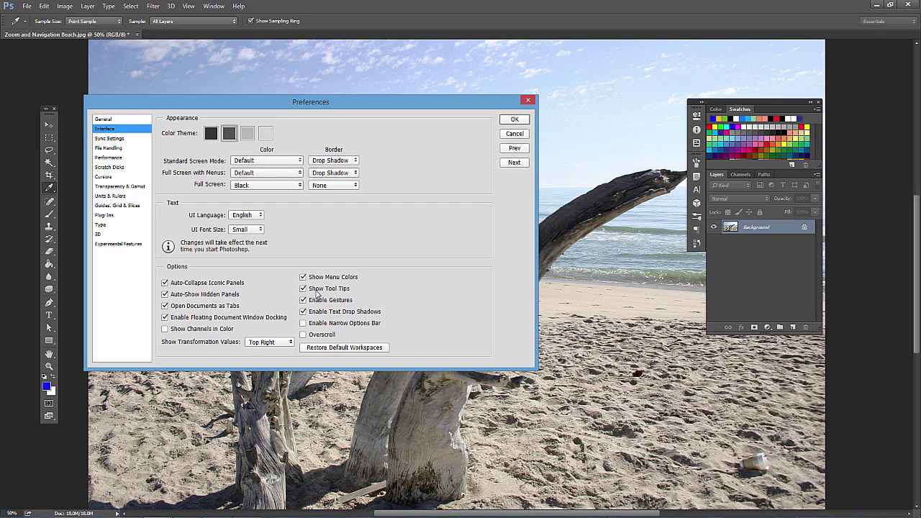
# Try the Move and Rectangular Marquee tools, and activate the Brush tool.
pyautogui.click(220, 9)
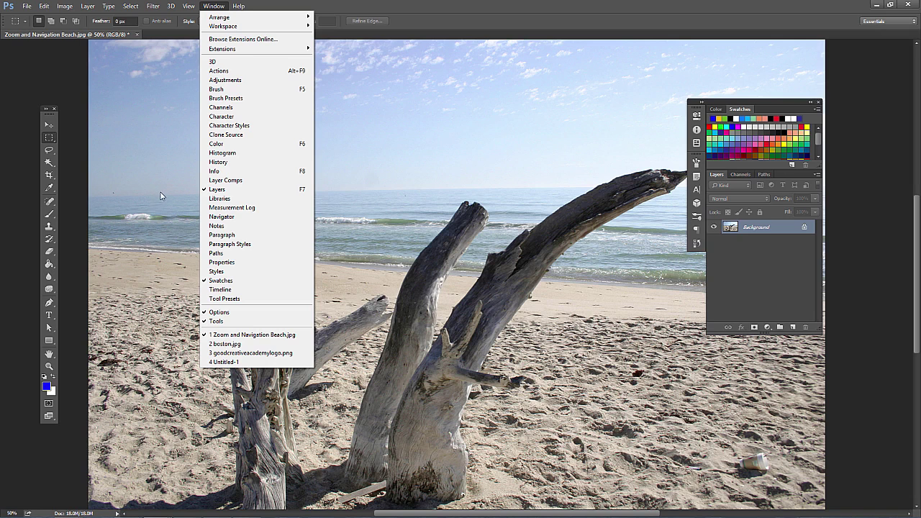
pyautogui.press('Left')
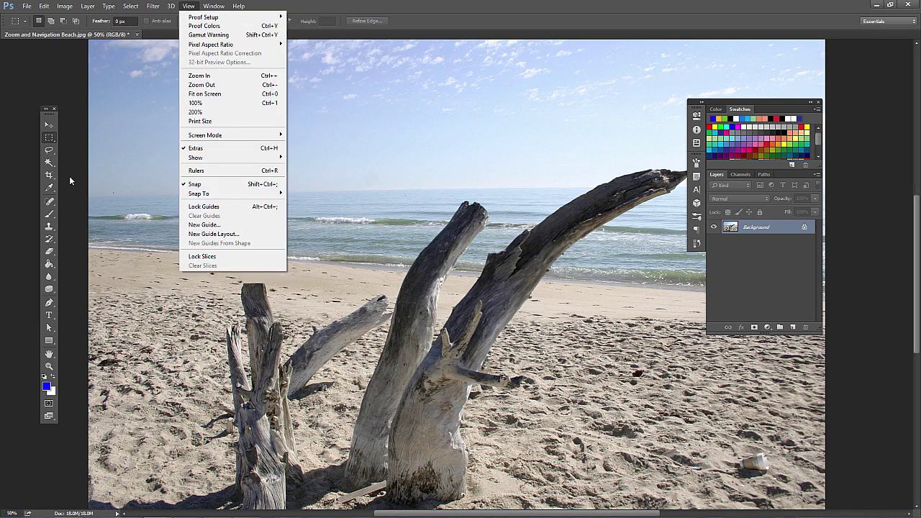
pyautogui.click(49, 125)
pyautogui.click(49, 137)
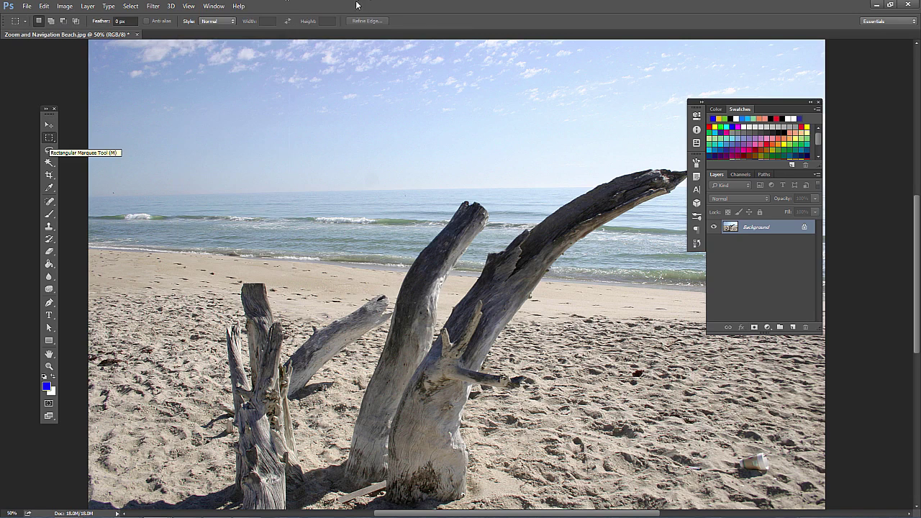
pyautogui.click(49, 214)
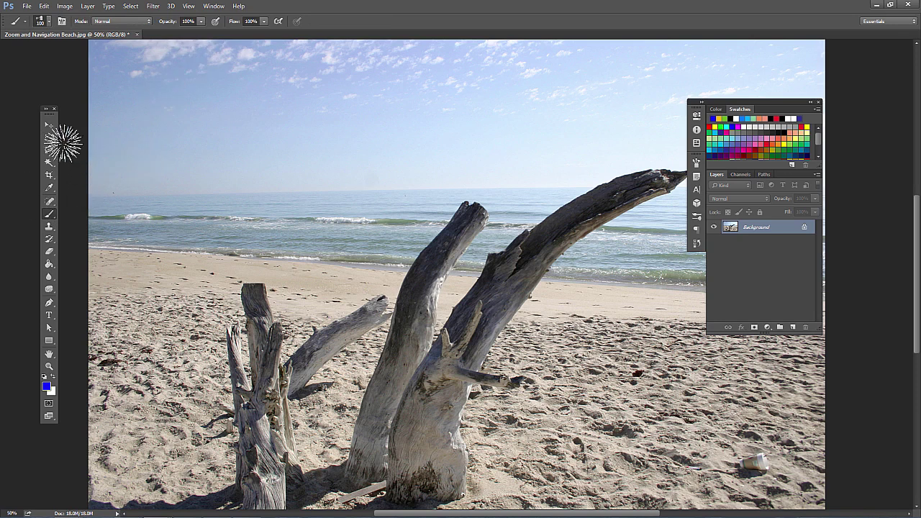
# Expand the floating Tools panel to two columns, then return it to a single column.
pyautogui.click(47, 110)
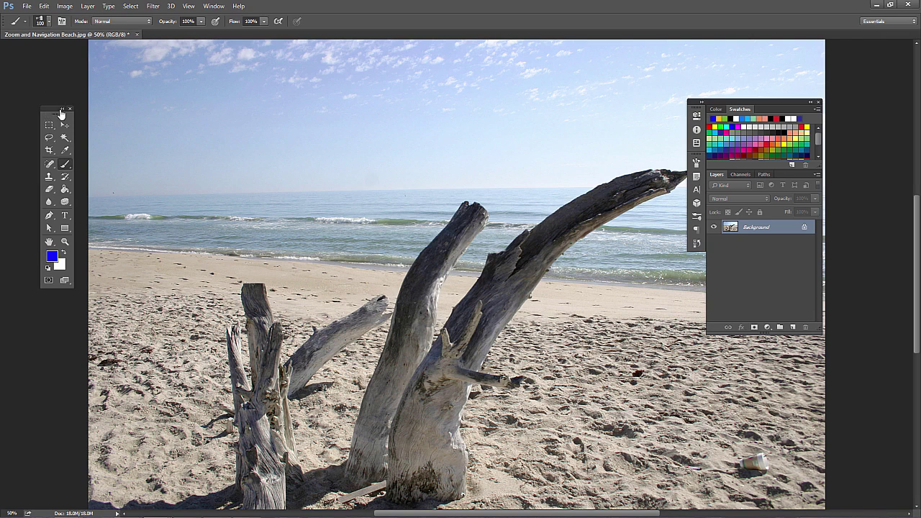
pyautogui.click(44, 110)
pyautogui.click(43, 111)
pyautogui.click(44, 111)
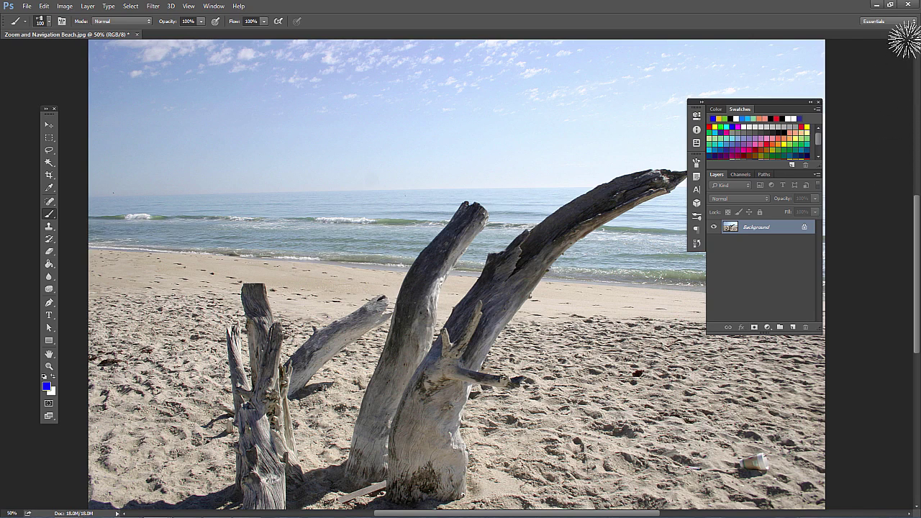
# Try the preset workspaces by switching from Essentials to 3D and on to Motion.
pyautogui.click(889, 21)
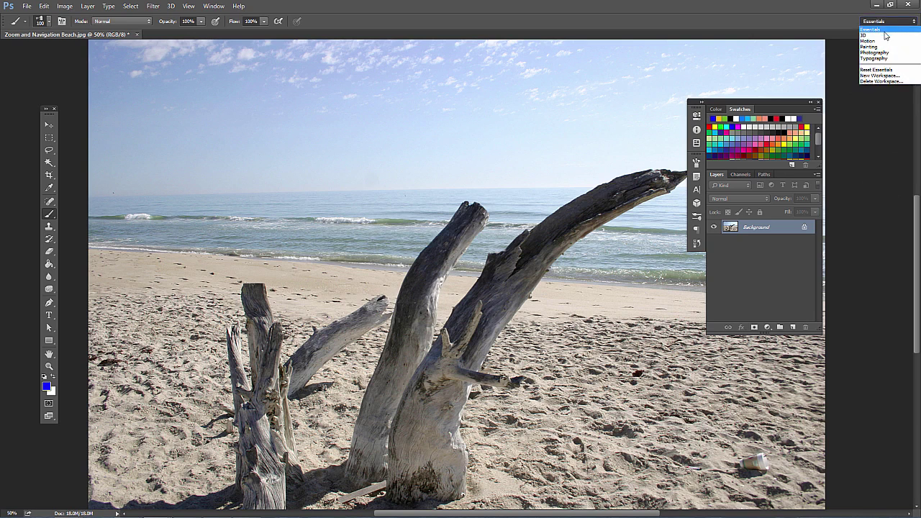
pyautogui.click(884, 35)
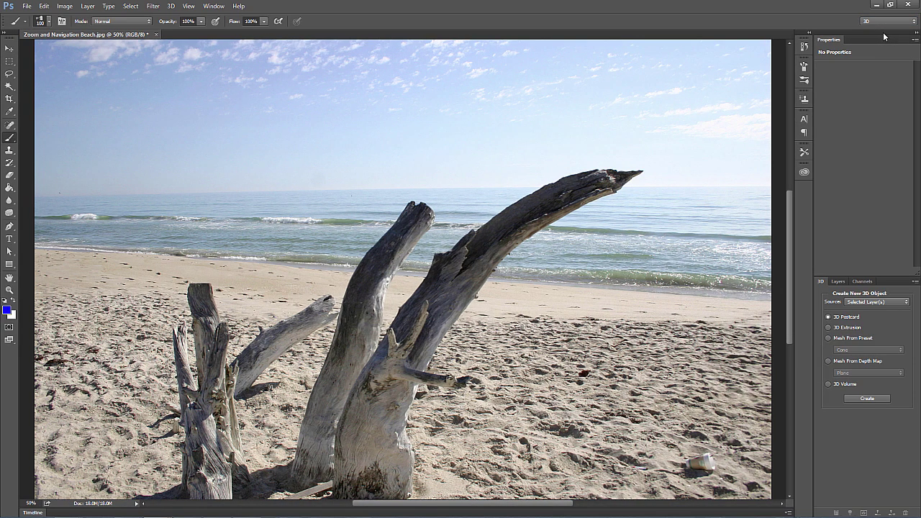
pyautogui.click(886, 21)
pyautogui.click(886, 41)
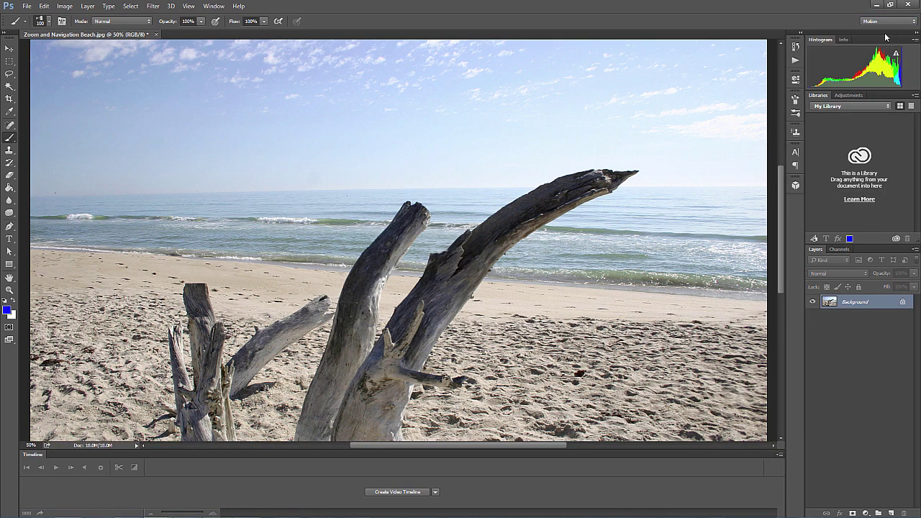
# Switch back to the Essentials workspace and reset it to its default panel layout.
pyautogui.click(890, 23)
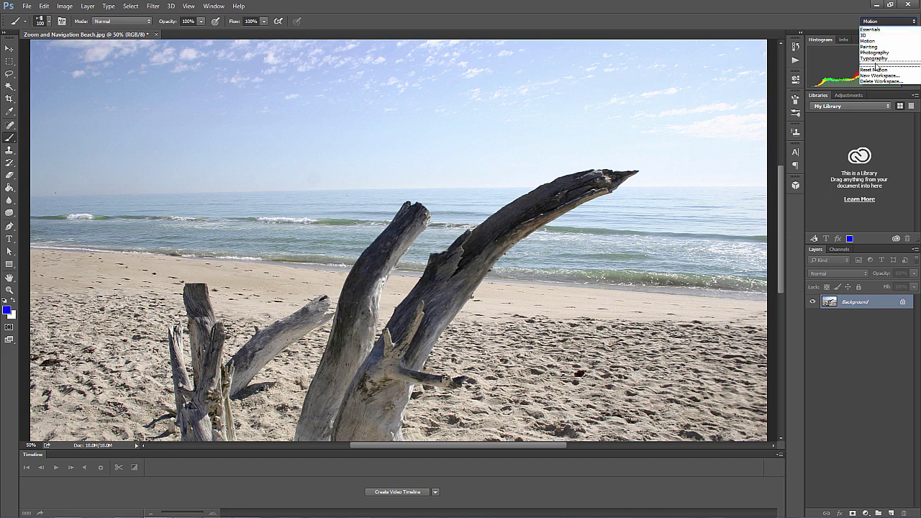
pyautogui.click(875, 29)
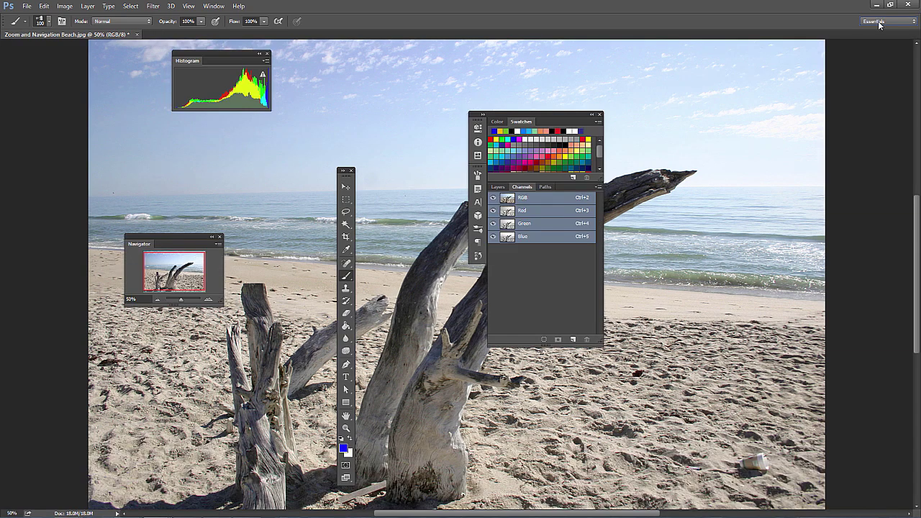
pyautogui.click(880, 23)
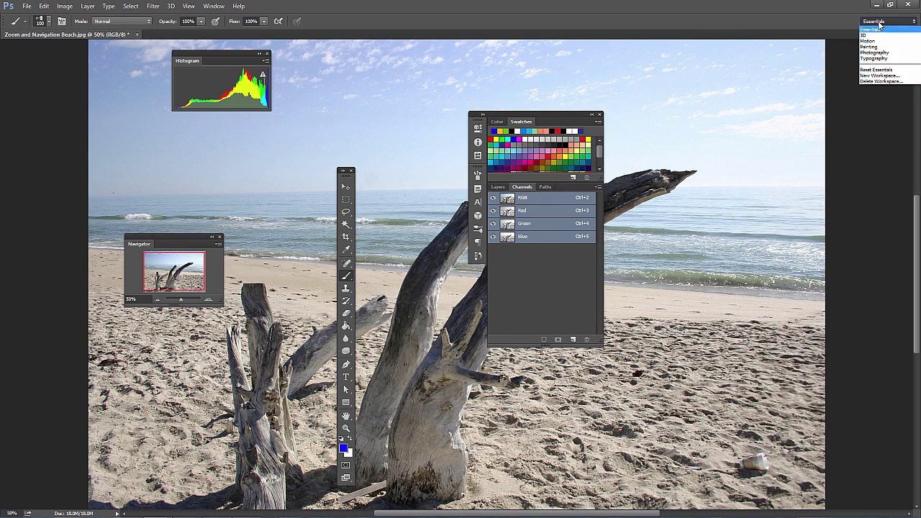
pyautogui.click(876, 69)
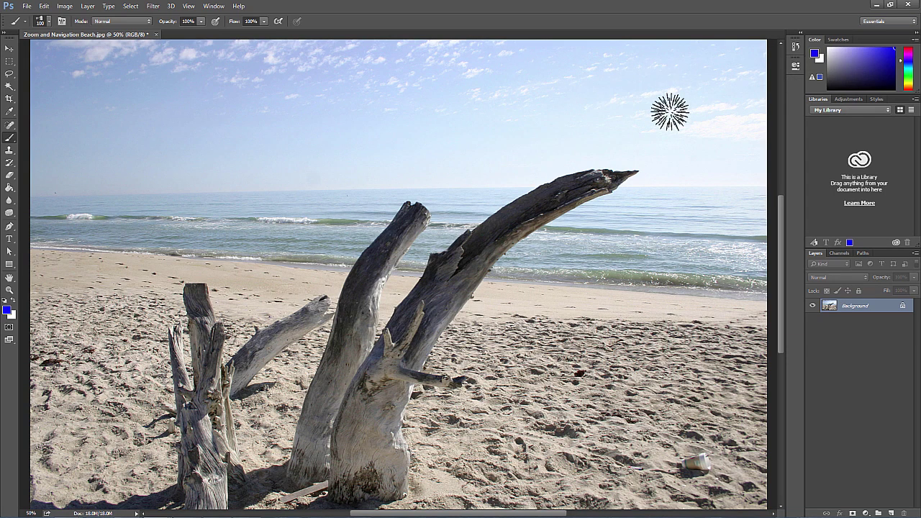
# Open the New Workspace dialog, examine its name and capture options, and cancel it.
pyautogui.click(890, 21)
pyautogui.click(885, 77)
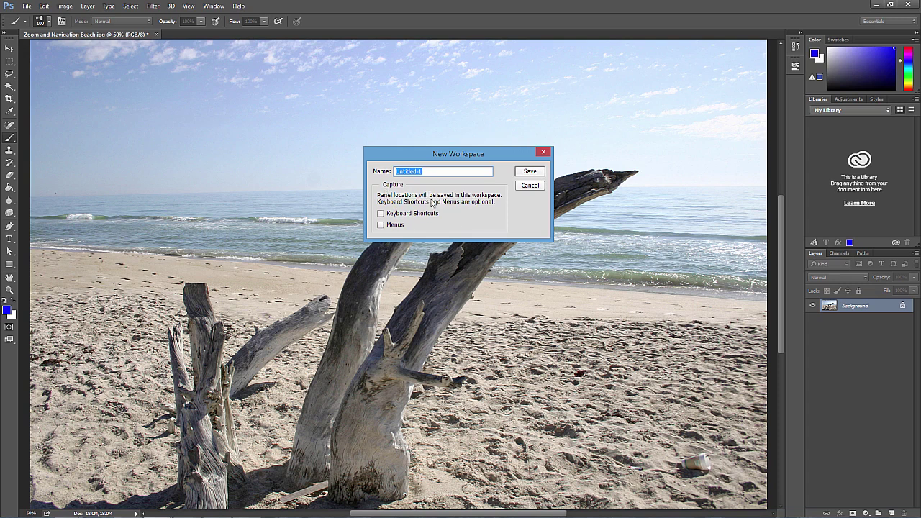
pyautogui.click(532, 186)
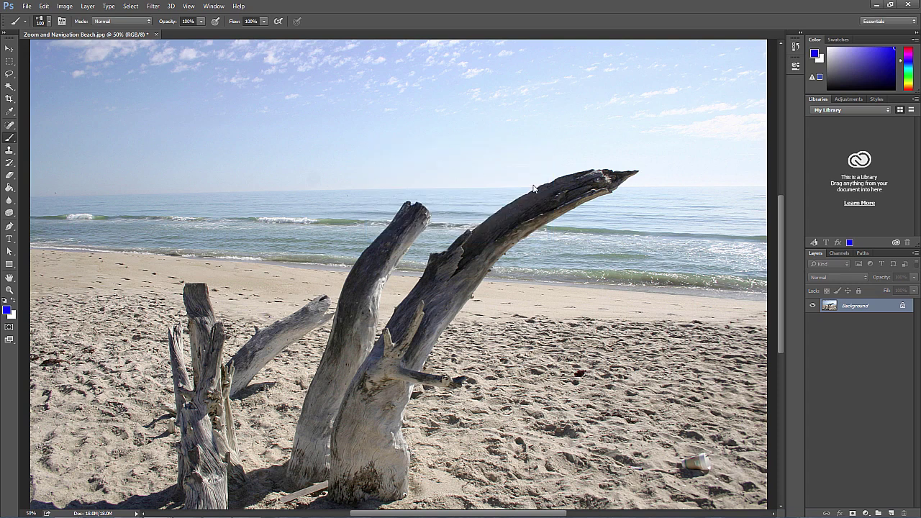